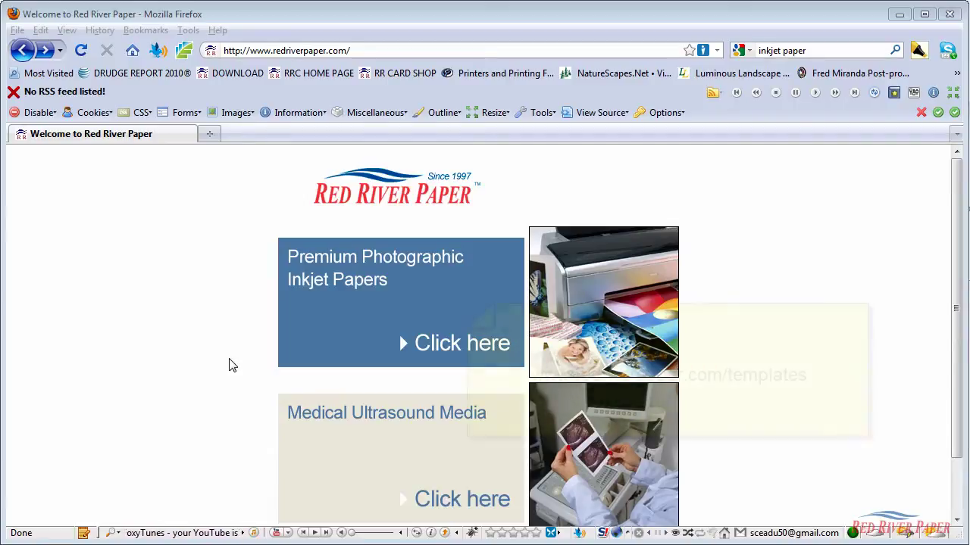
- Load redriverpaper.com/templates in Firefox
left_click(404, 48)
left_click(404, 49)
type("templat")
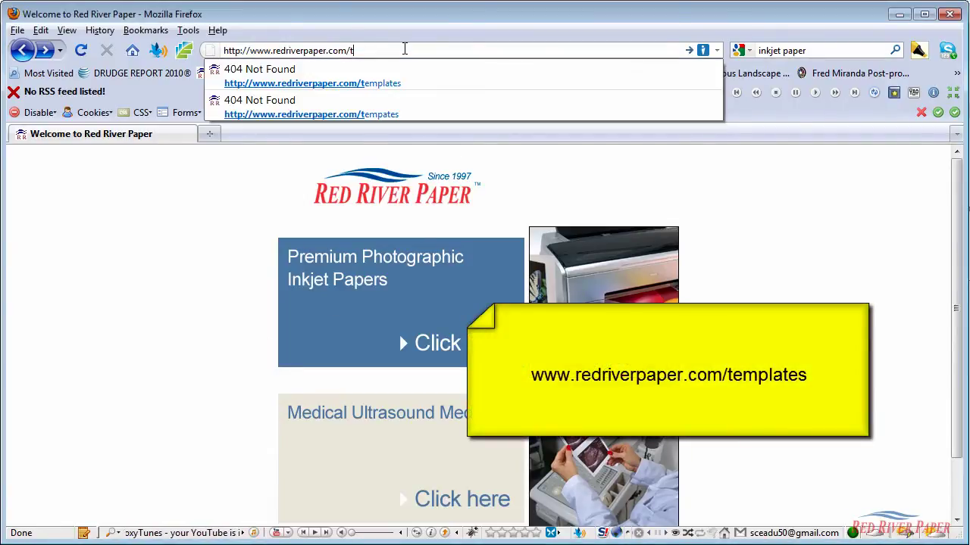
type("es")
key("Return")
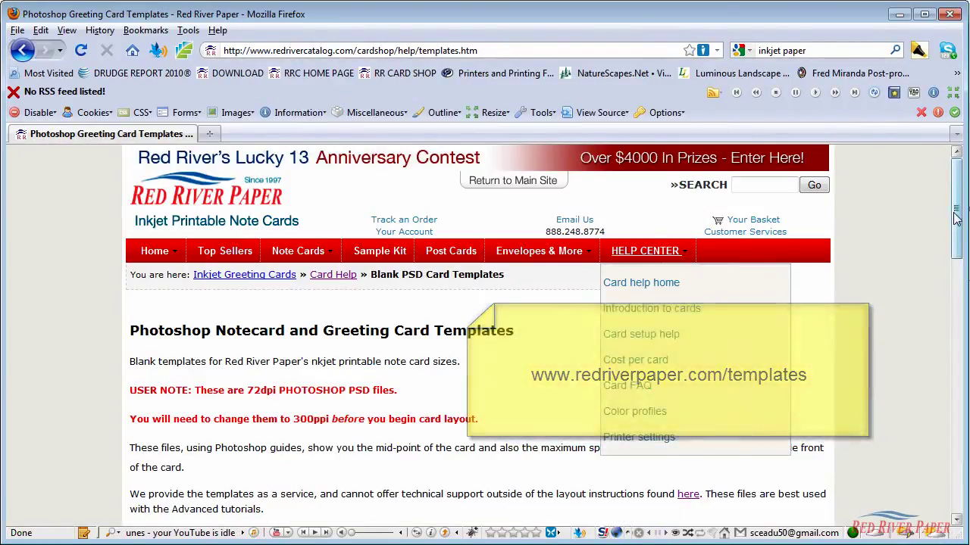
- Save the RRP-card-templates-all zip from the 'Click to download' link to the Desktop
left_click_drag(956, 231, 953, 306)
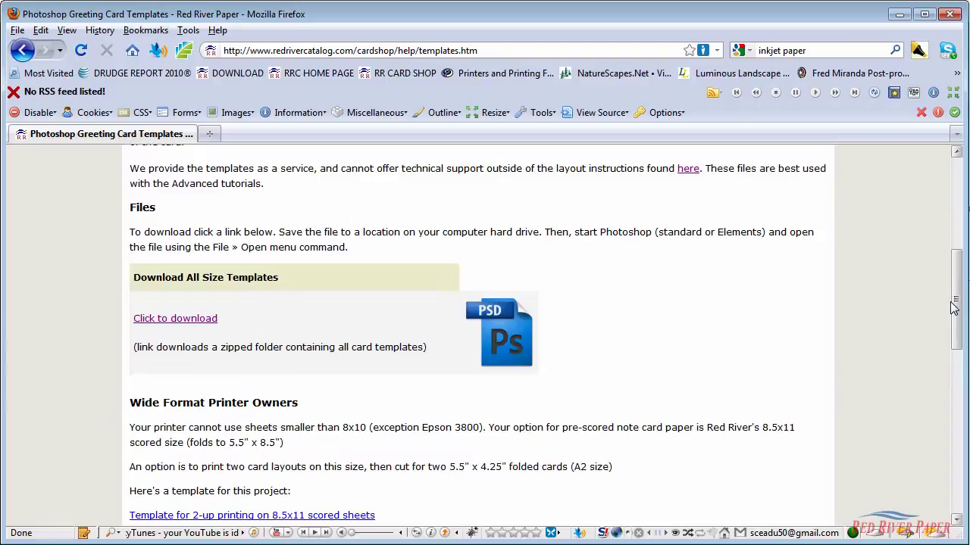
right_click(205, 321)
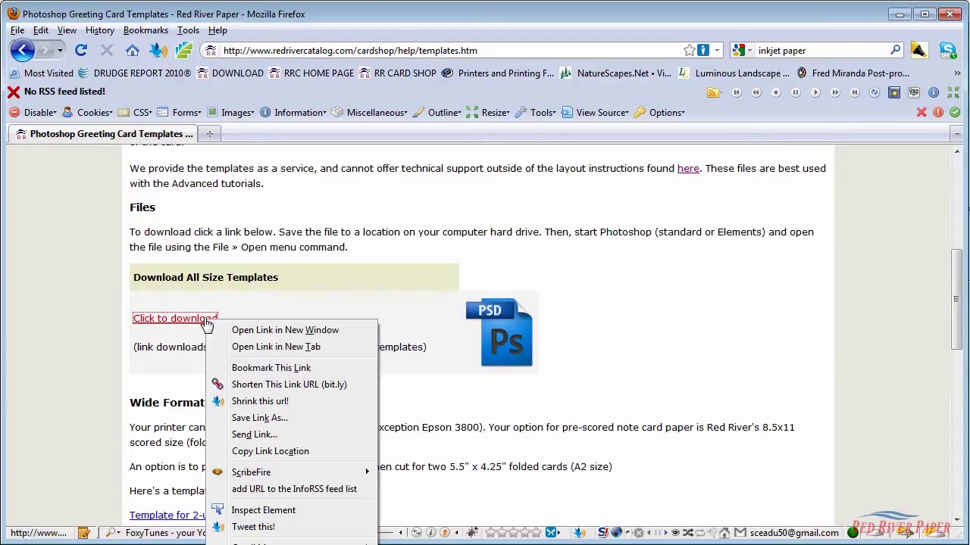
left_click(247, 421)
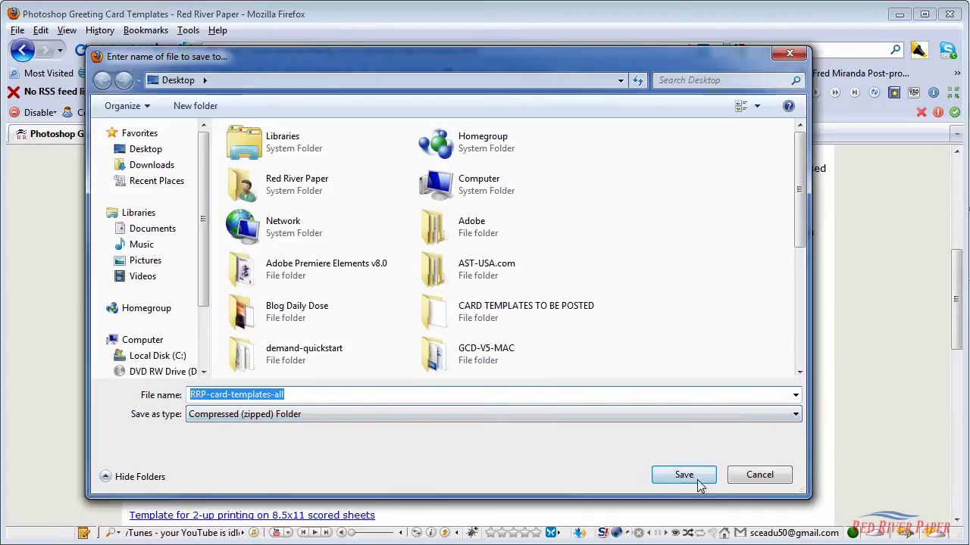
left_click(697, 481)
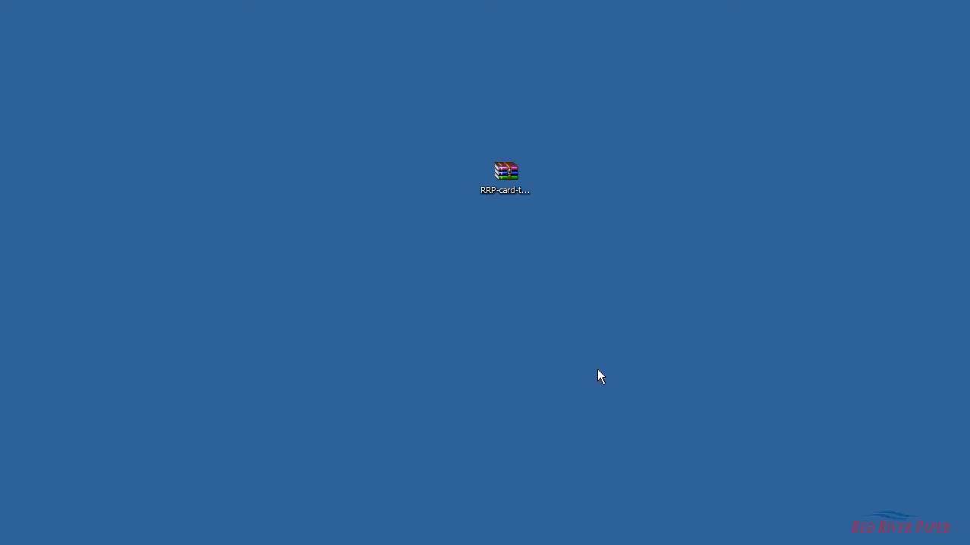
- Extract the zip to RRP-card-templates-all\ and open that folder and its inner subfolder
right_click(499, 171)
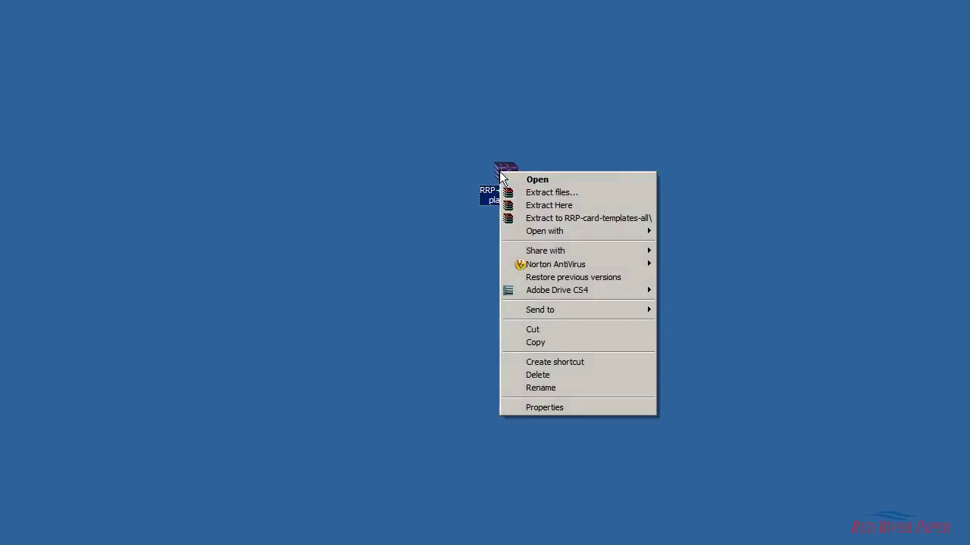
left_click(526, 220)
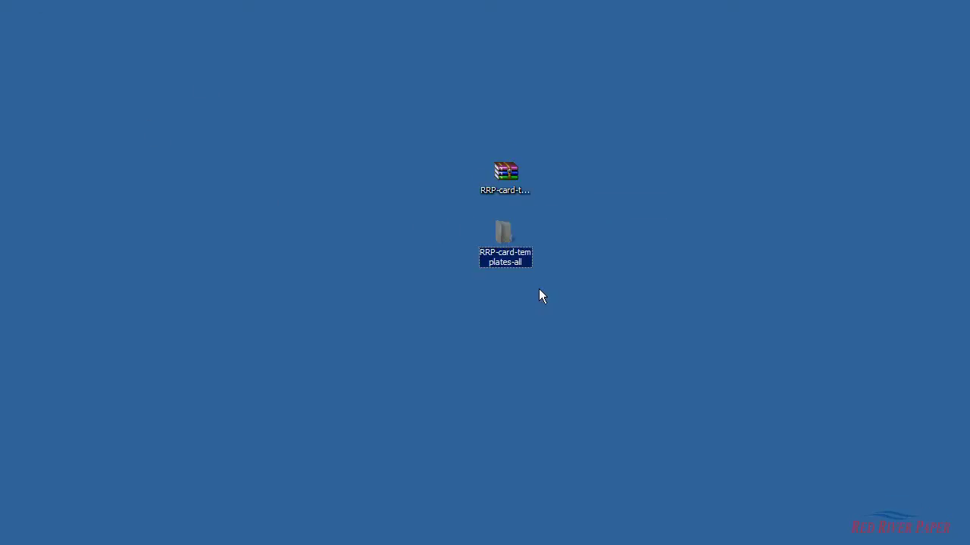
double_click(504, 236)
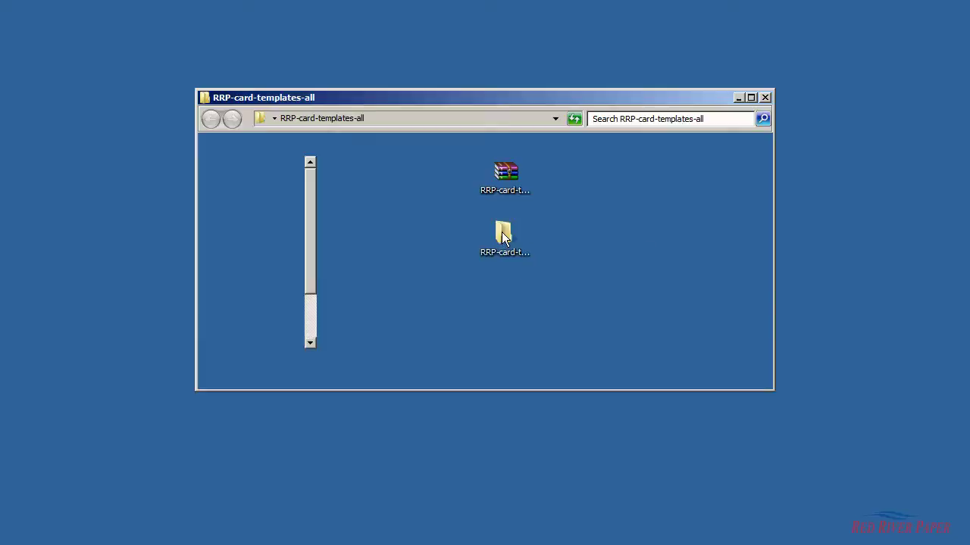
double_click(398, 188)
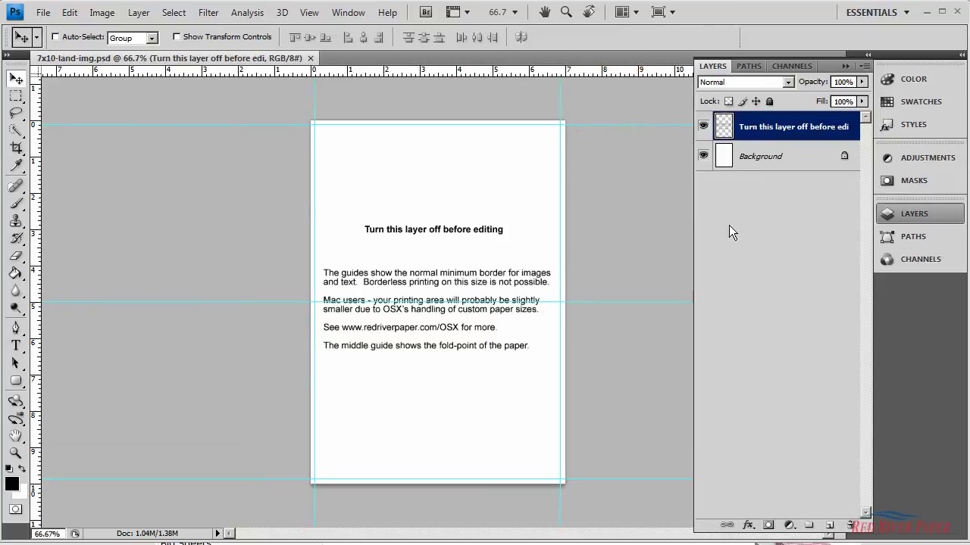
- Turn off visibility of the 'Turn this layer off before editing' layer
left_click(703, 125)
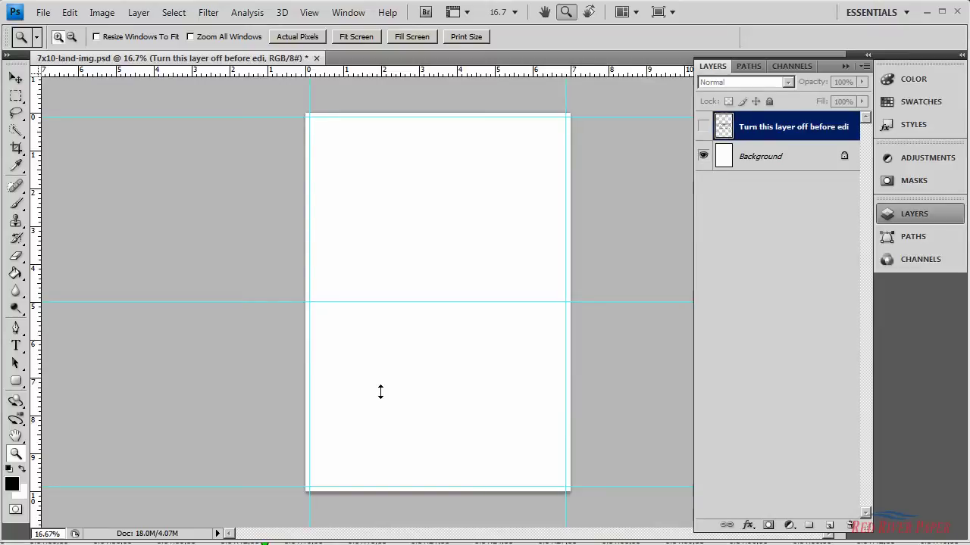
- Open the Cactus Flower photo via File > Open
left_click(42, 14)
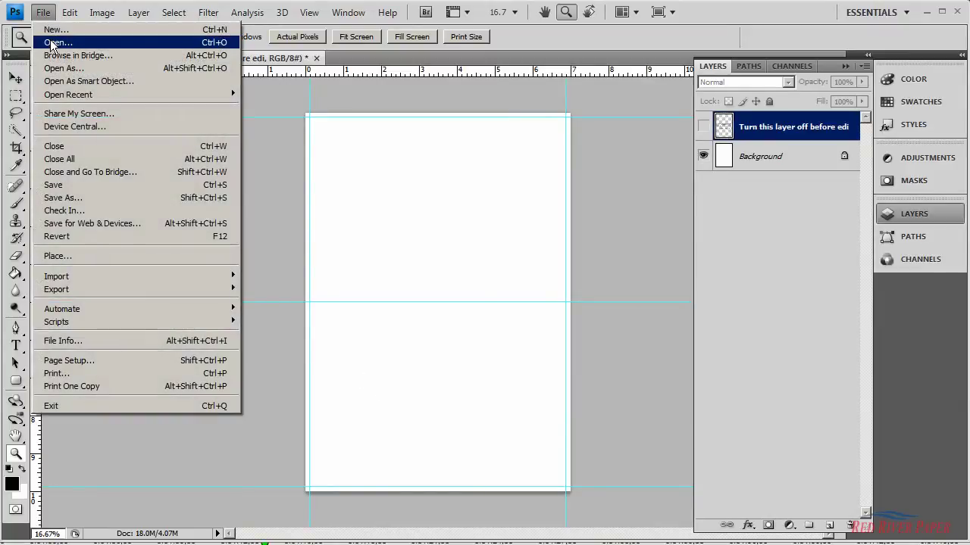
left_click(50, 39)
left_click(403, 144)
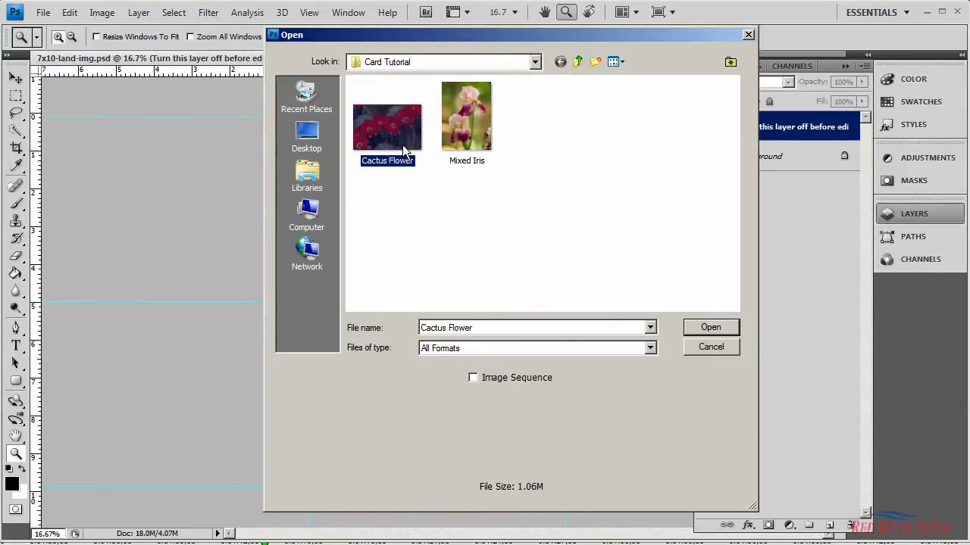
left_click(712, 327)
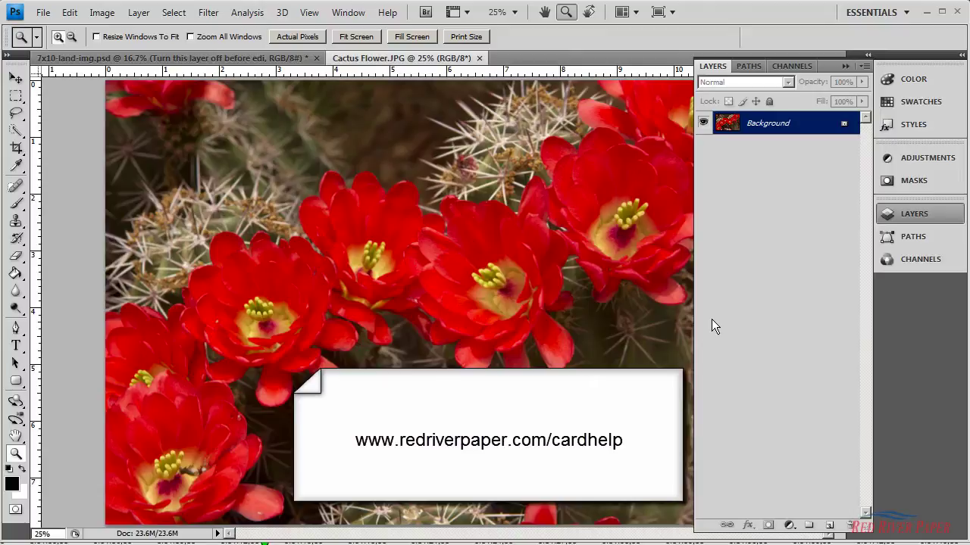
- Crop nearly the whole photo to 6 x 4 inches at 300 pixels per inch
left_click(17, 148)
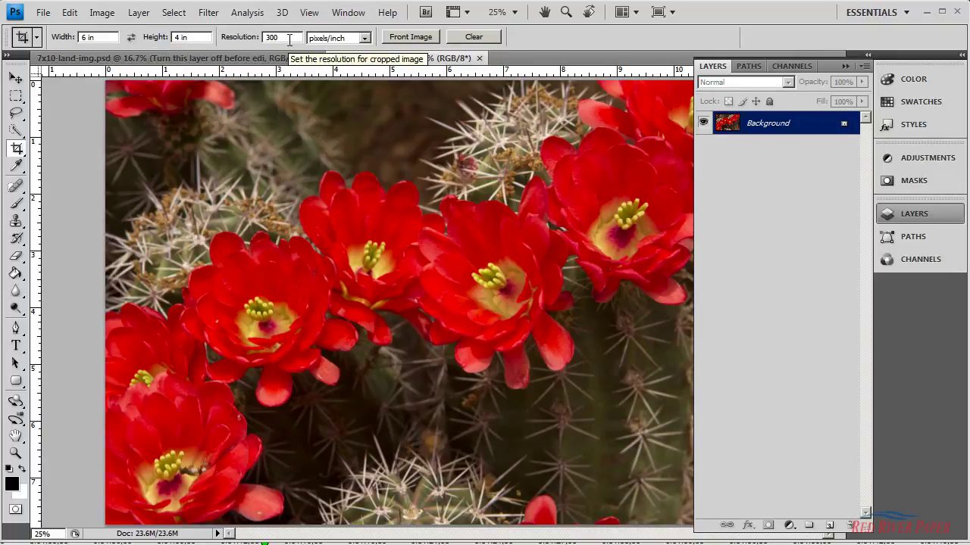
left_click_drag(106, 79, 758, 515)
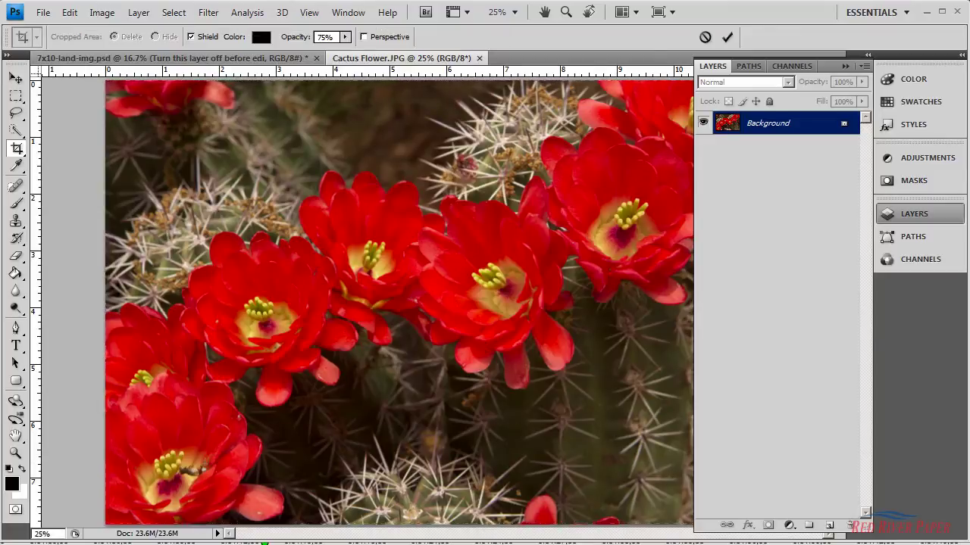
left_click(726, 38)
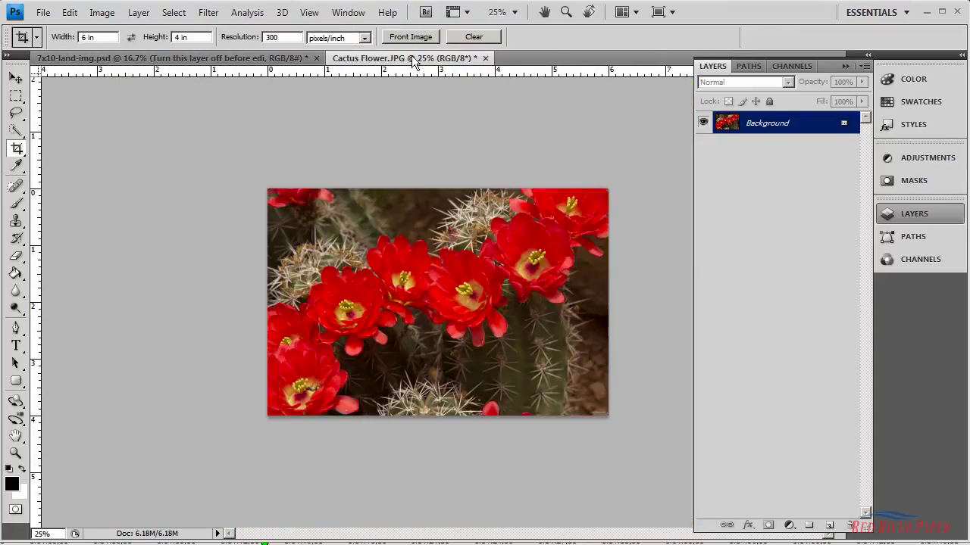
- Drag the cactus photo into the 7x10 card as Layer 1, close the JPG unsaved, and position it
left_click_drag(412, 59, 463, 89)
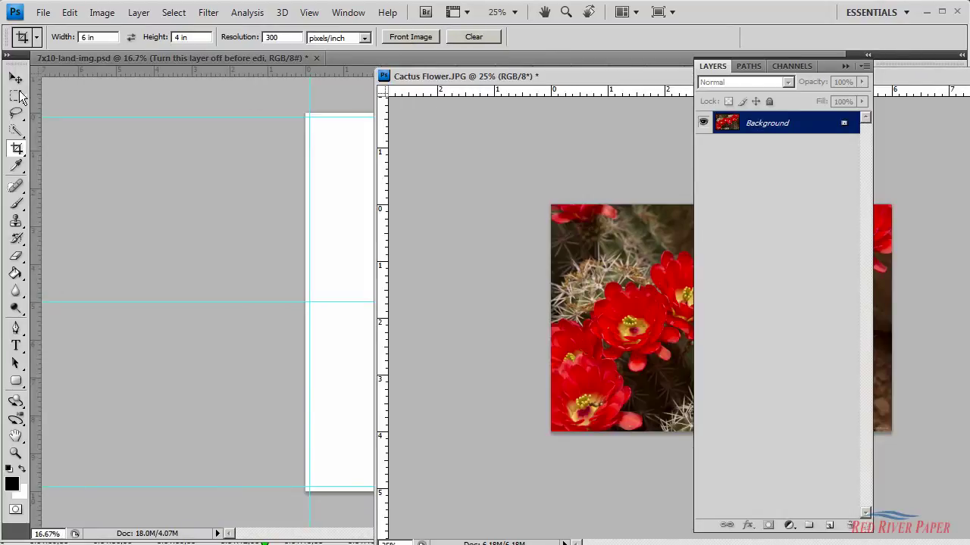
left_click(17, 82)
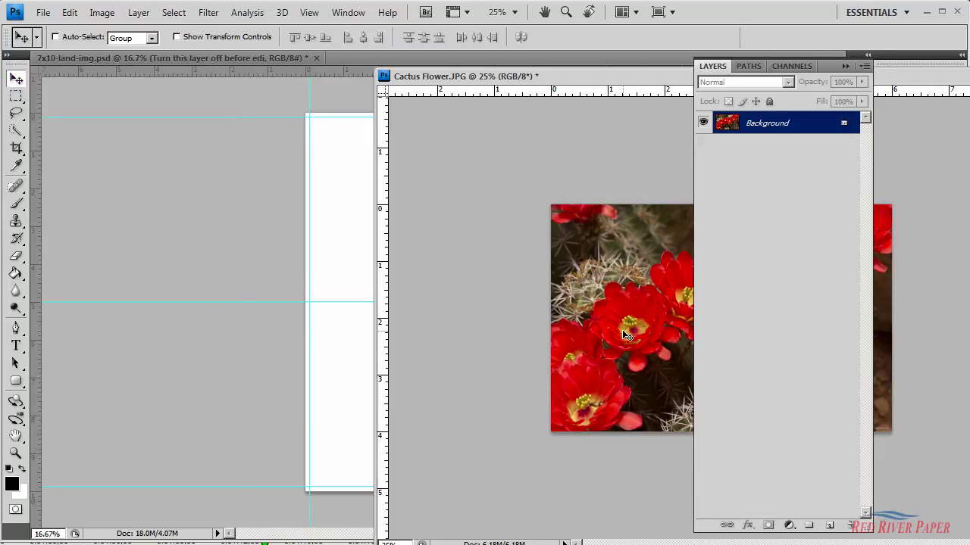
left_click_drag(622, 330, 338, 399)
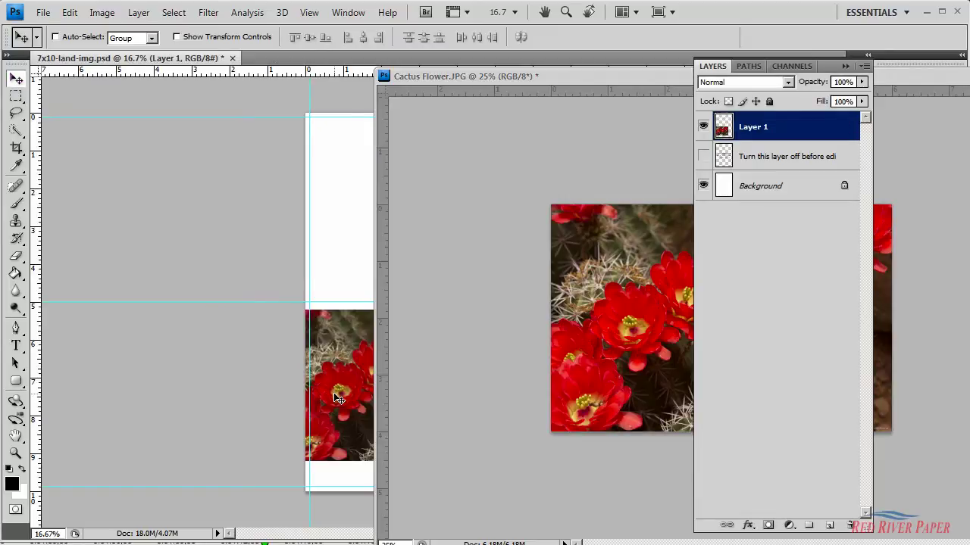
key("ctrl+w")
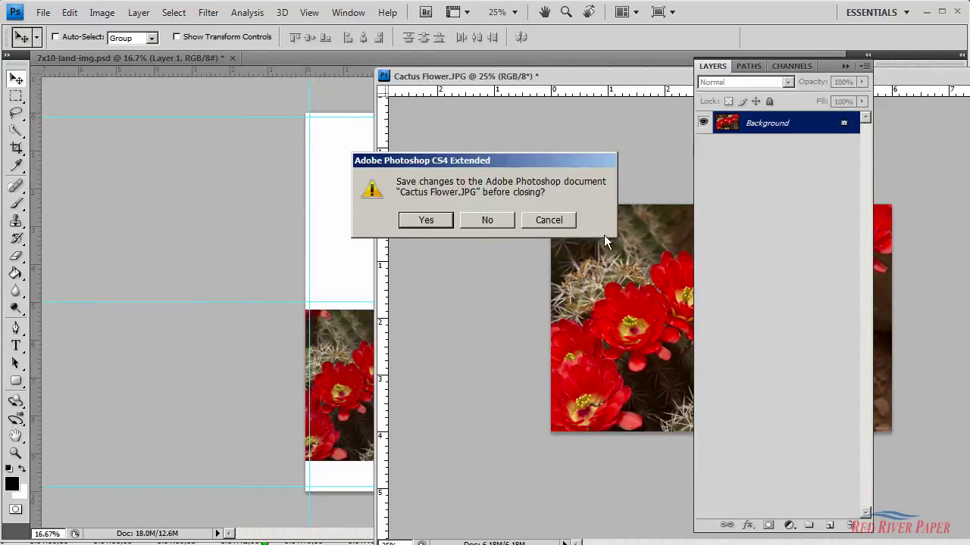
left_click(489, 220)
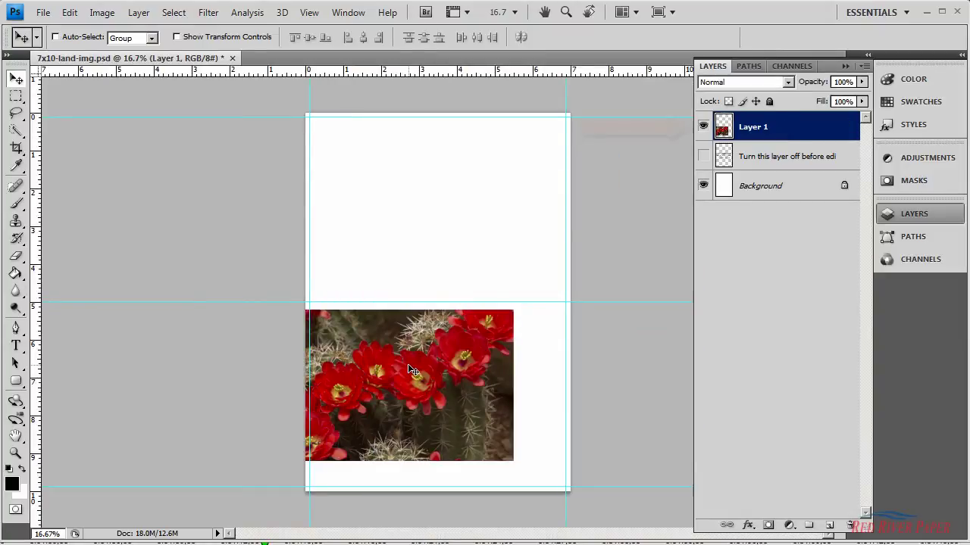
left_click_drag(409, 370, 447, 378)
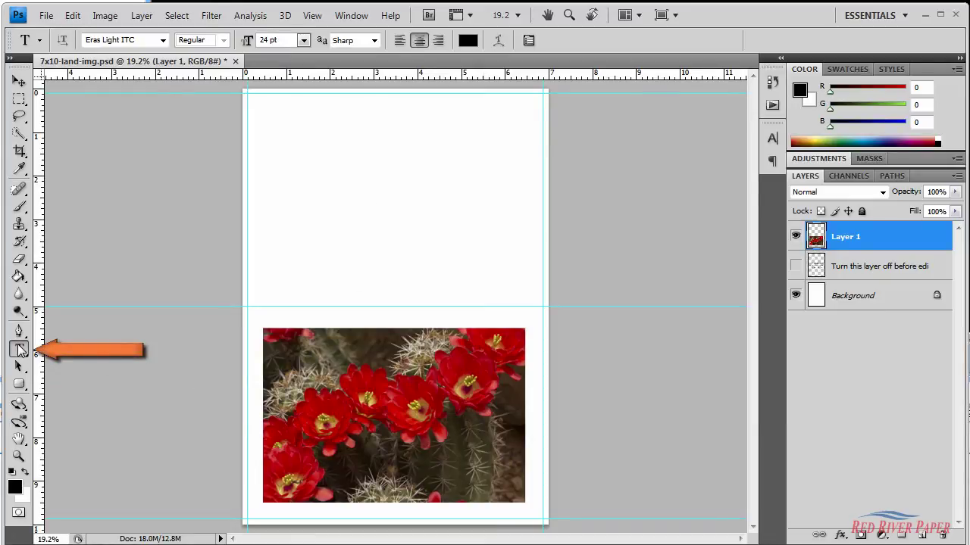
- Add a Garamond text layer reading 'Back of the Card' on the card's upper half
left_click(313, 198)
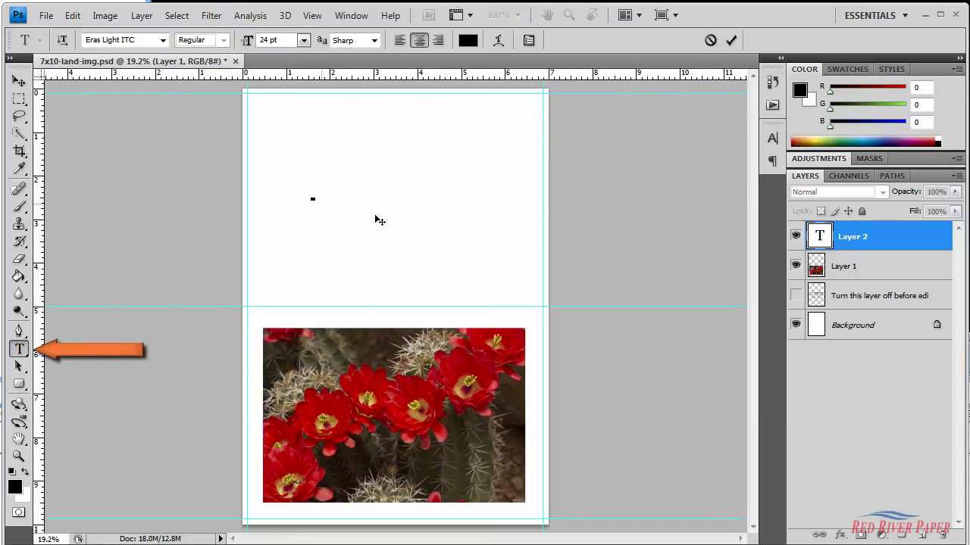
left_click(162, 40)
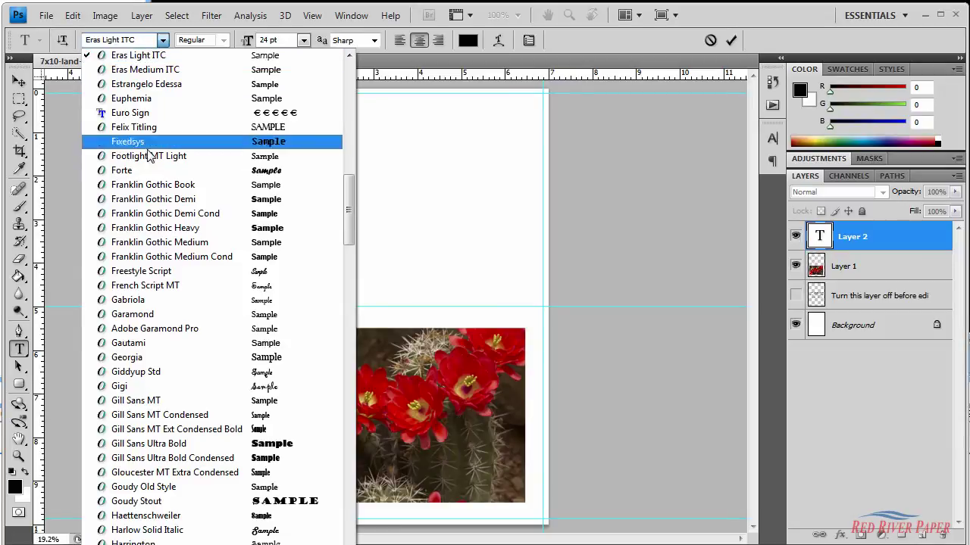
left_click(157, 316)
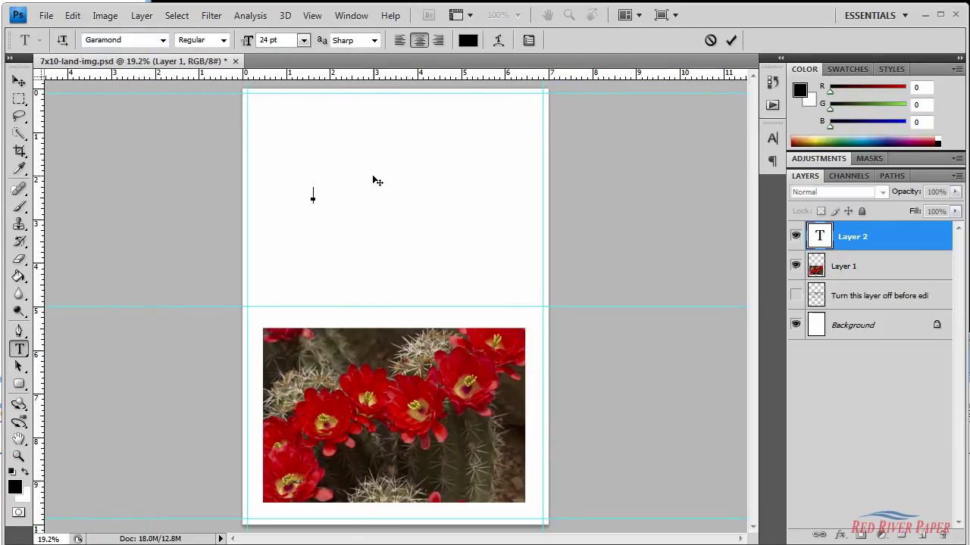
type("Back of the Card")
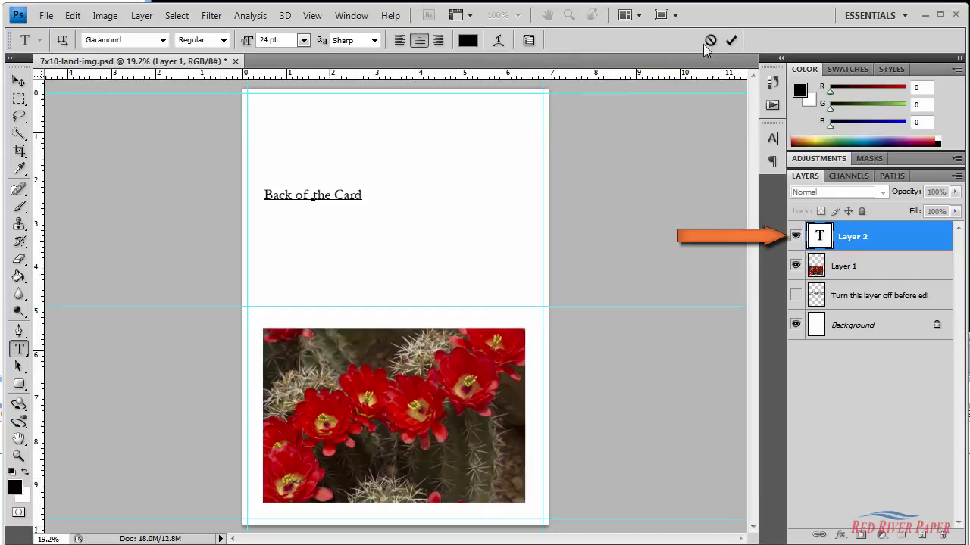
left_click(731, 41)
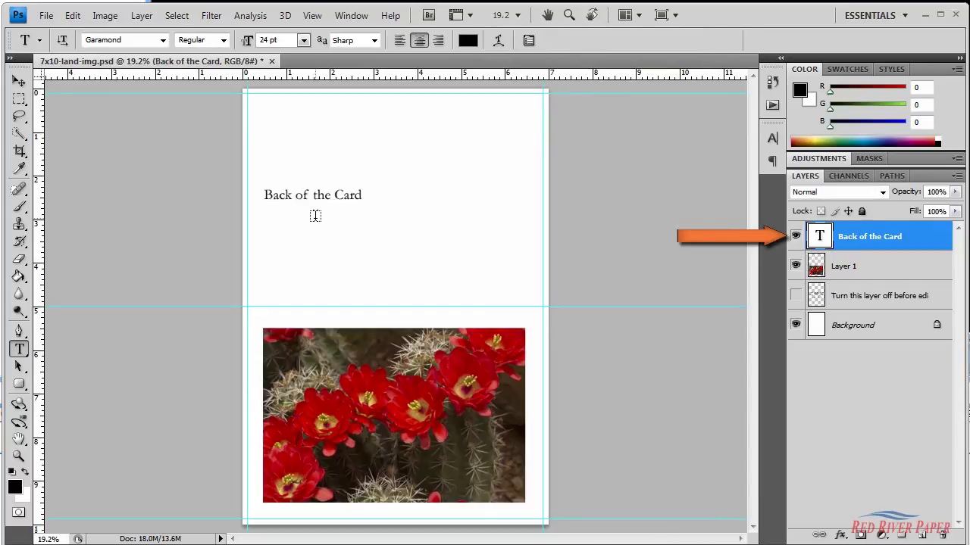
- Move the 'Back of the Card' text to the horizontal centre of the page
key("v")
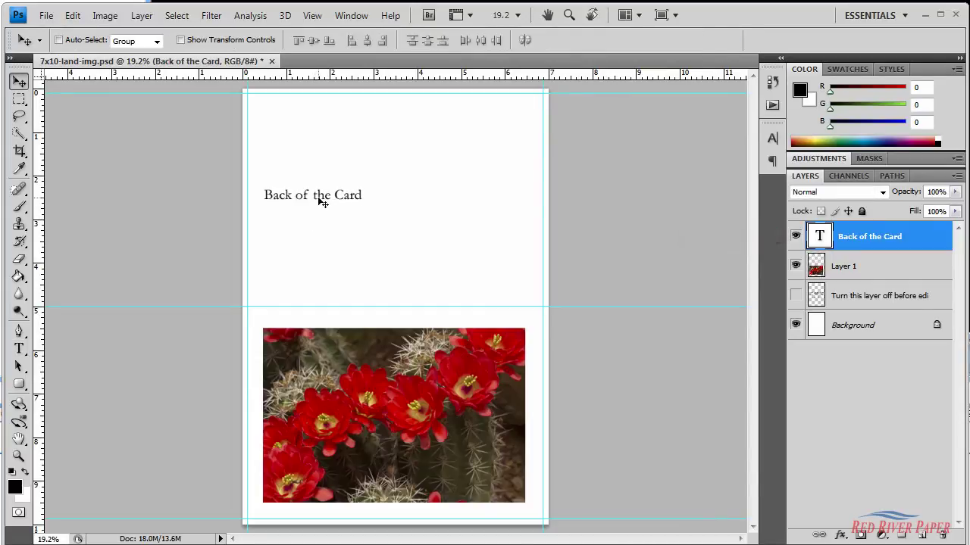
left_click_drag(322, 201, 403, 206)
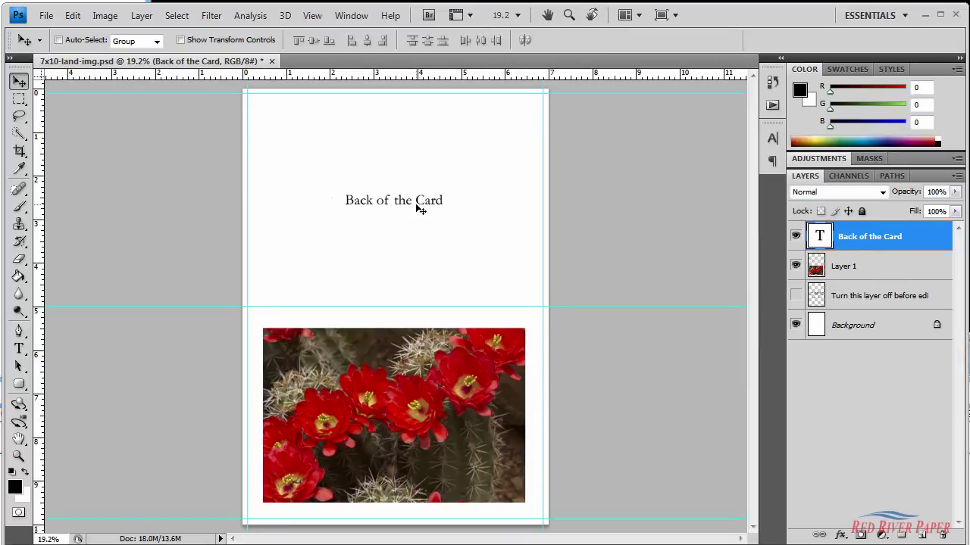
left_click_drag(416, 203, 421, 197)
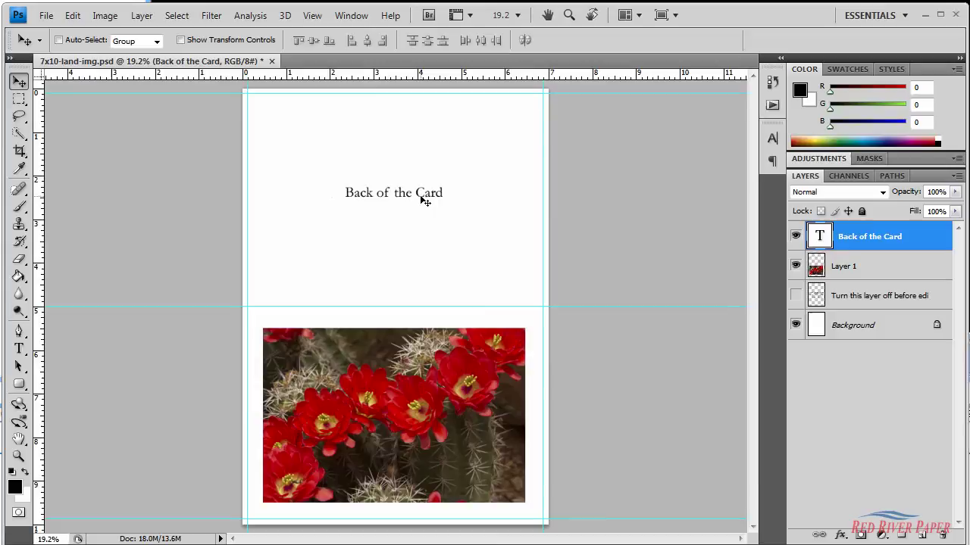
- Rotate the text 180° with Edit > Transform
left_click(73, 15)
mouse_move(109, 298)
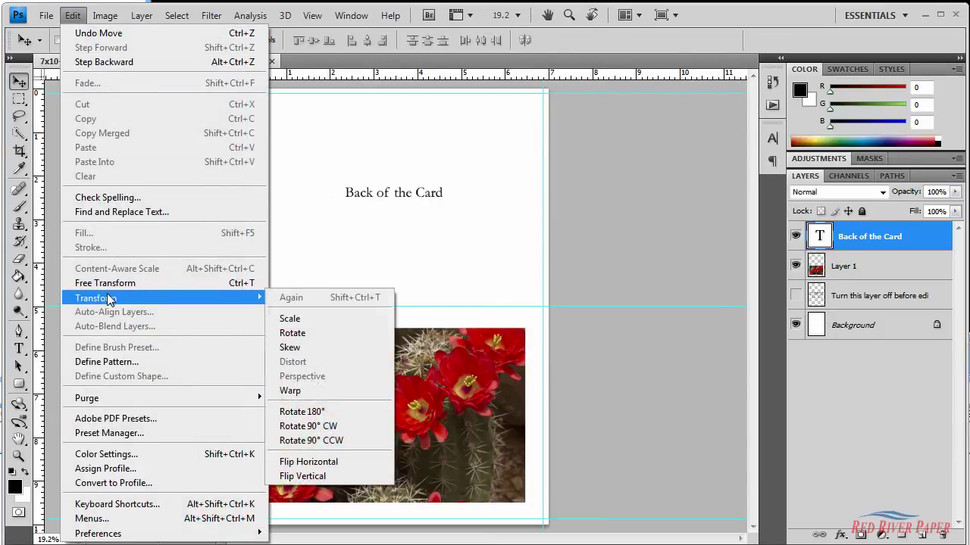
left_click(317, 412)
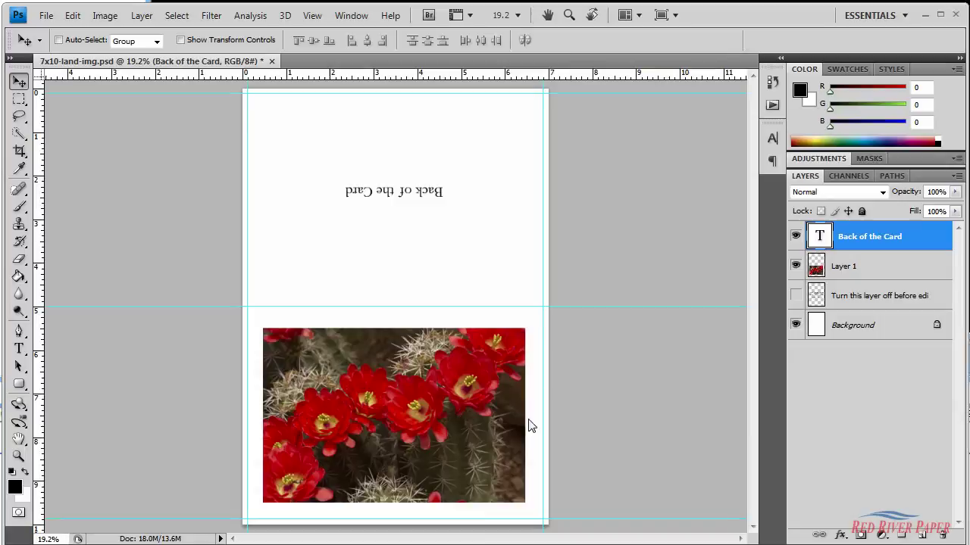
- Open the Print dialog and select the Canon Pro9000 II series printer
left_click(46, 15)
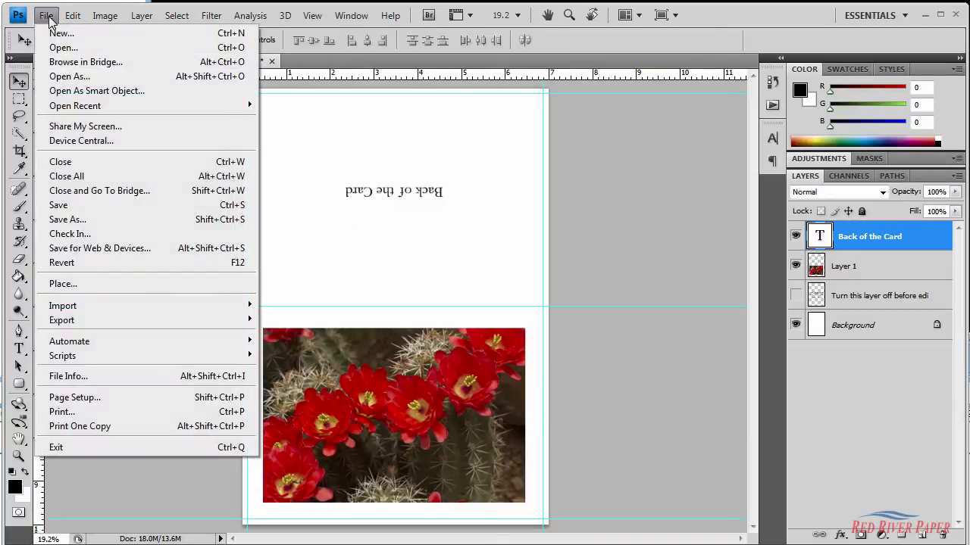
left_click(85, 411)
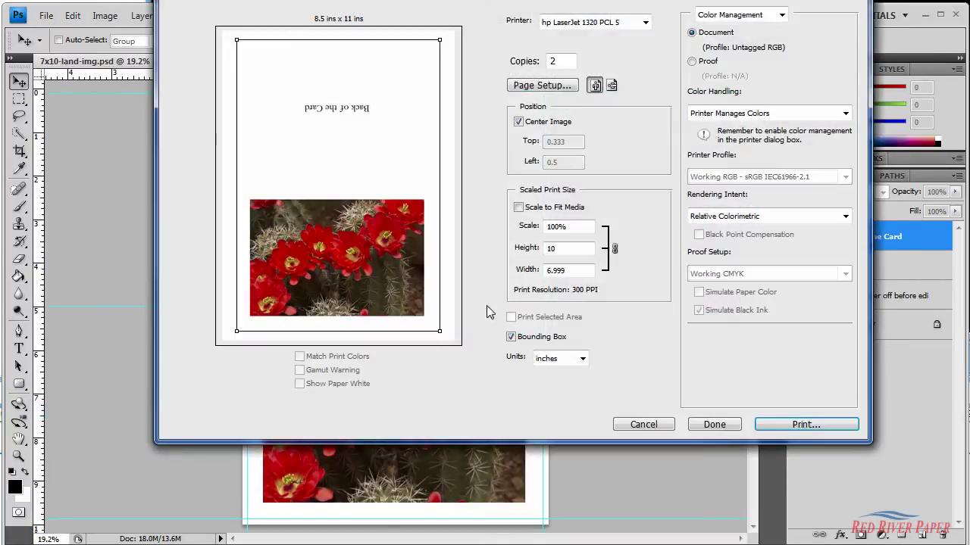
left_click(644, 24)
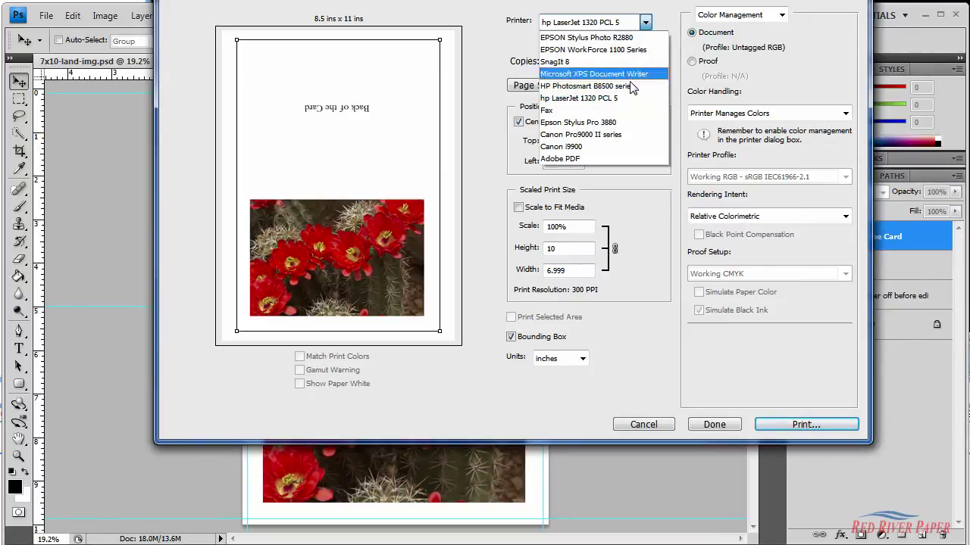
left_click(628, 136)
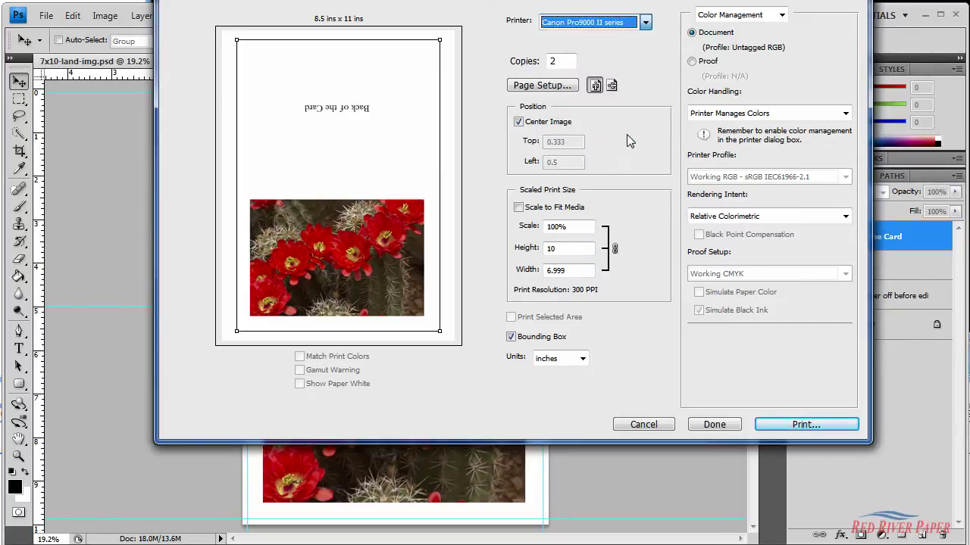
- In the printer properties, set media to Glossy Photo Paper and print quality to Fast
left_click(543, 87)
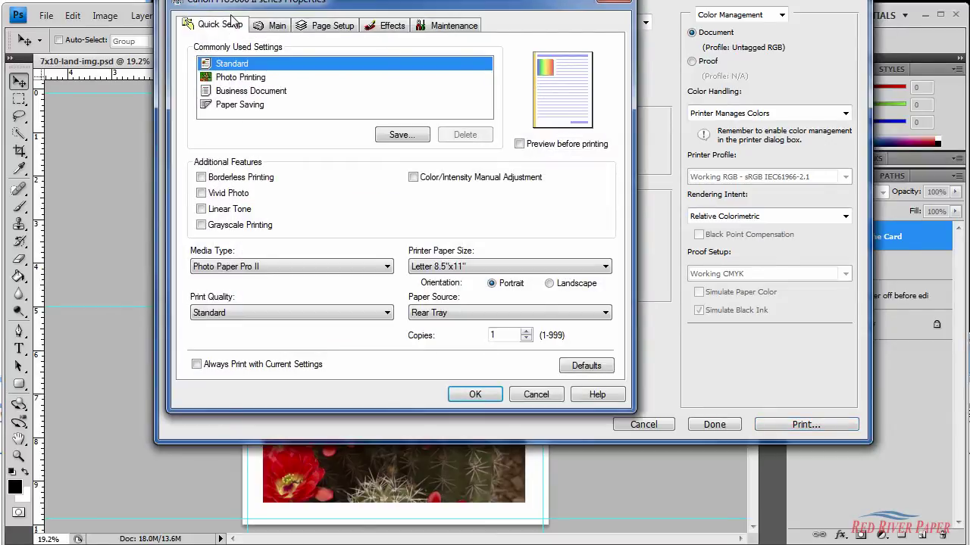
left_click(272, 26)
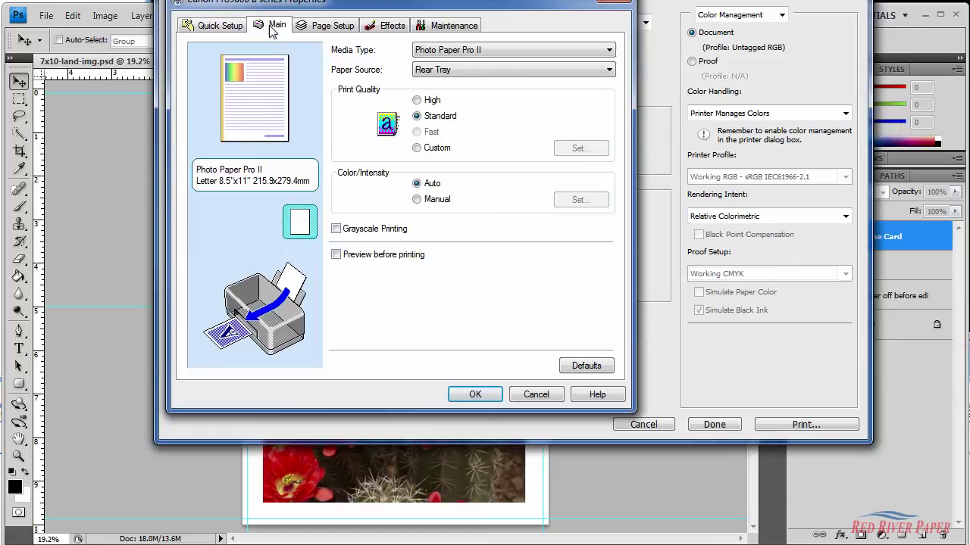
left_click(518, 50)
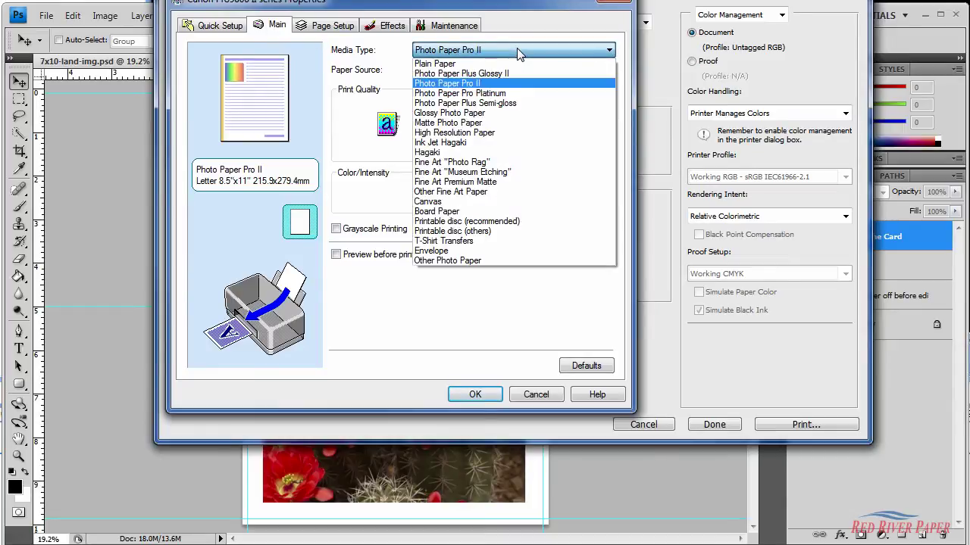
left_click(520, 113)
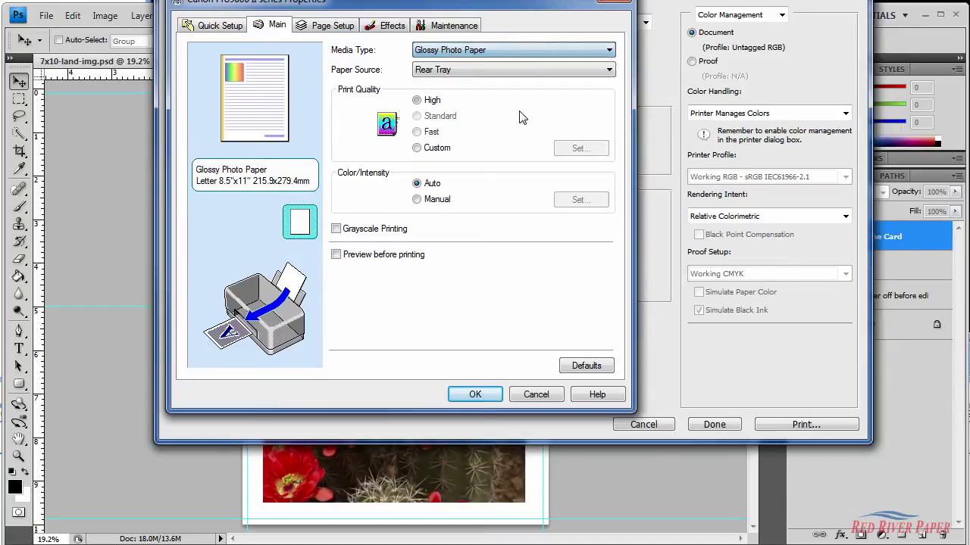
left_click(436, 154)
left_click(437, 135)
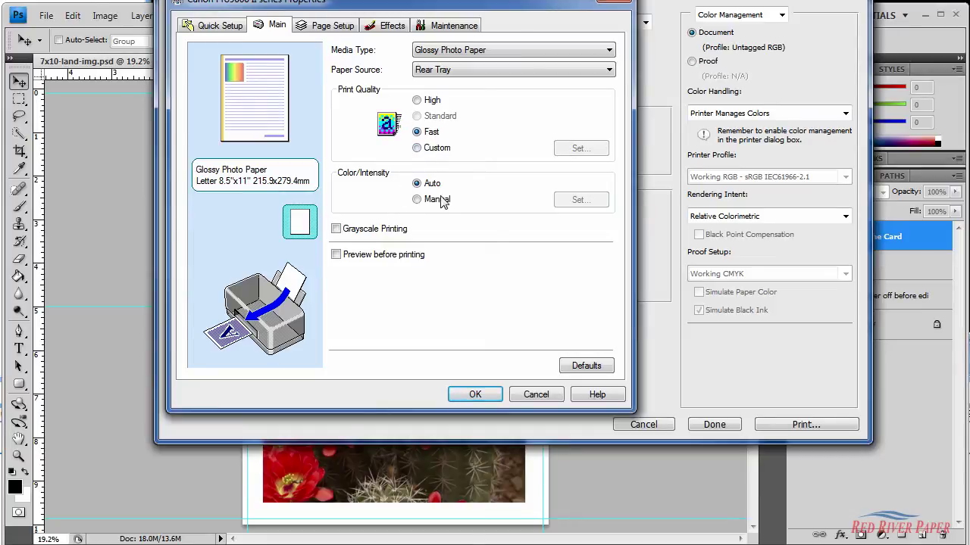
- Set the page size to Custom with width 7 and height 10 inches
left_click(329, 27)
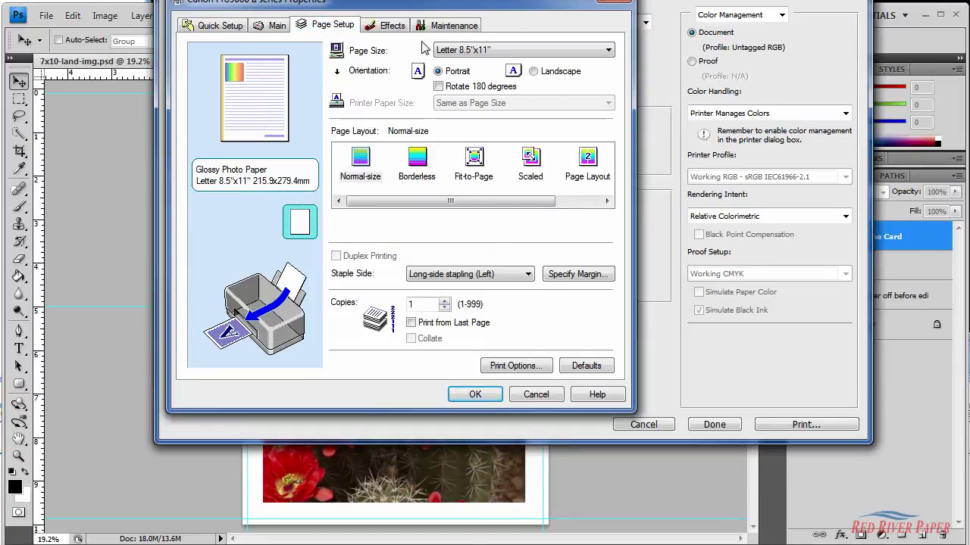
left_click(606, 50)
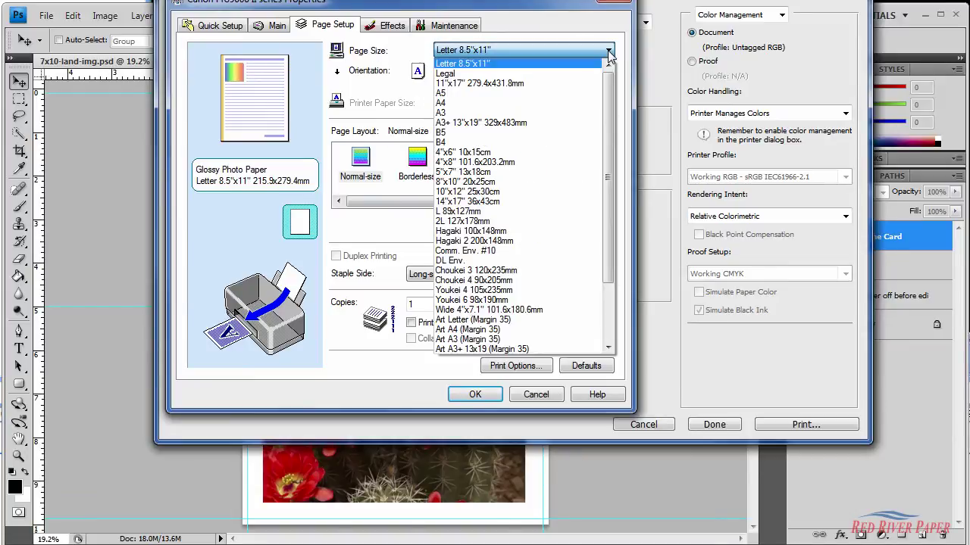
left_click_drag(609, 112, 612, 173)
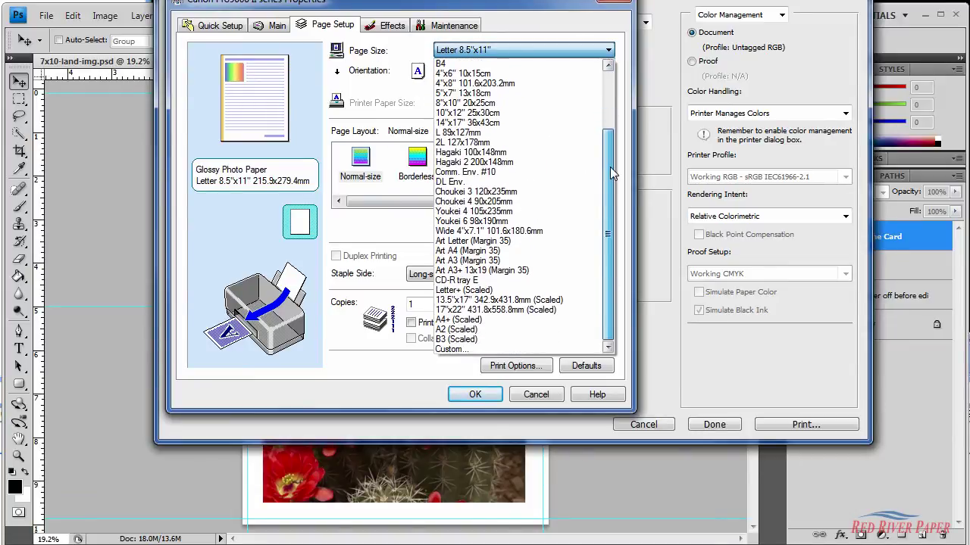
left_click(462, 349)
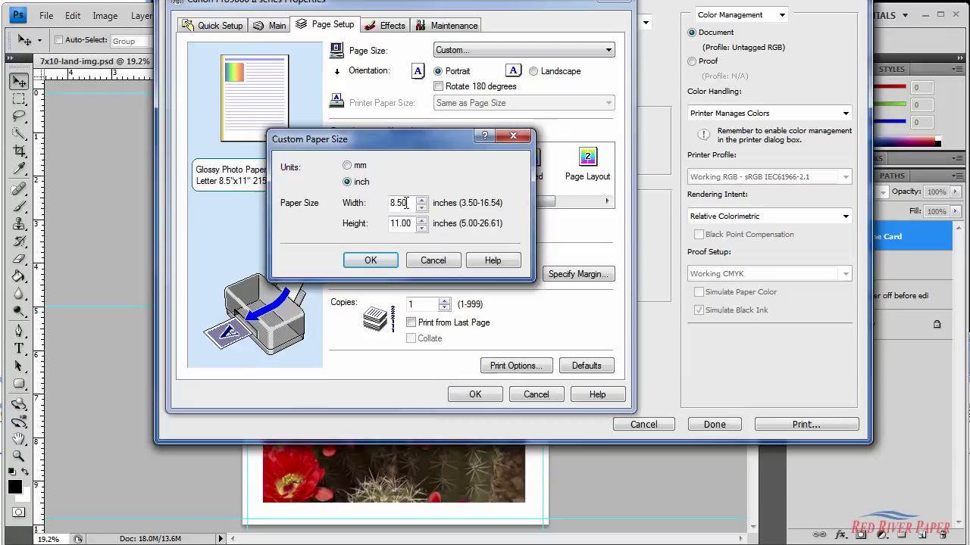
left_click_drag(408, 202, 380, 209)
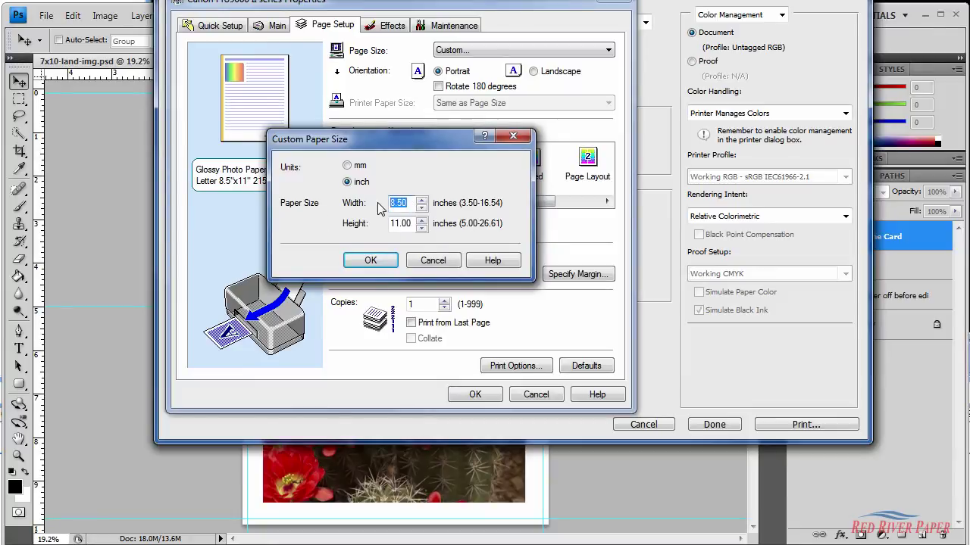
type("7")
key("Tab")
type("10")
left_click(371, 260)
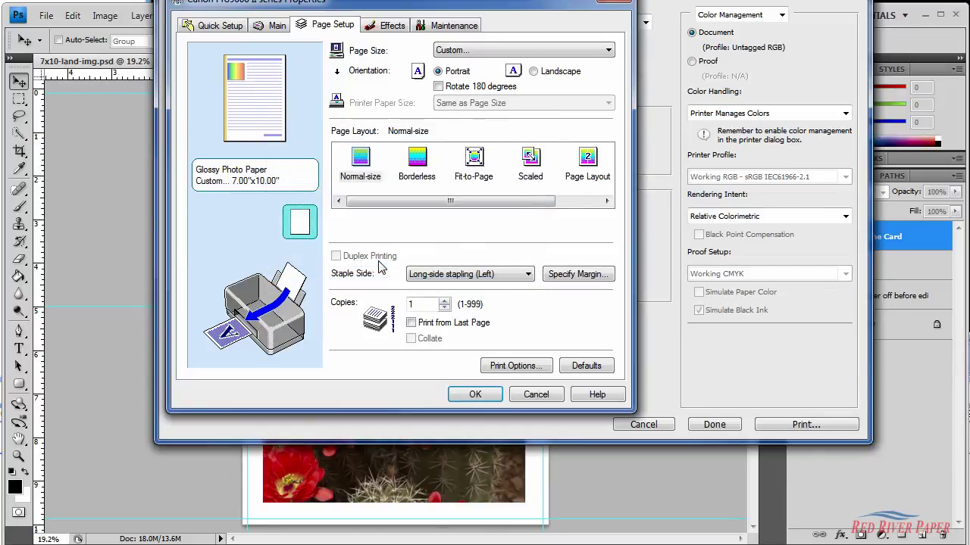
- Return to the Main tab and confirm the Canon properties with OK
left_click(269, 26)
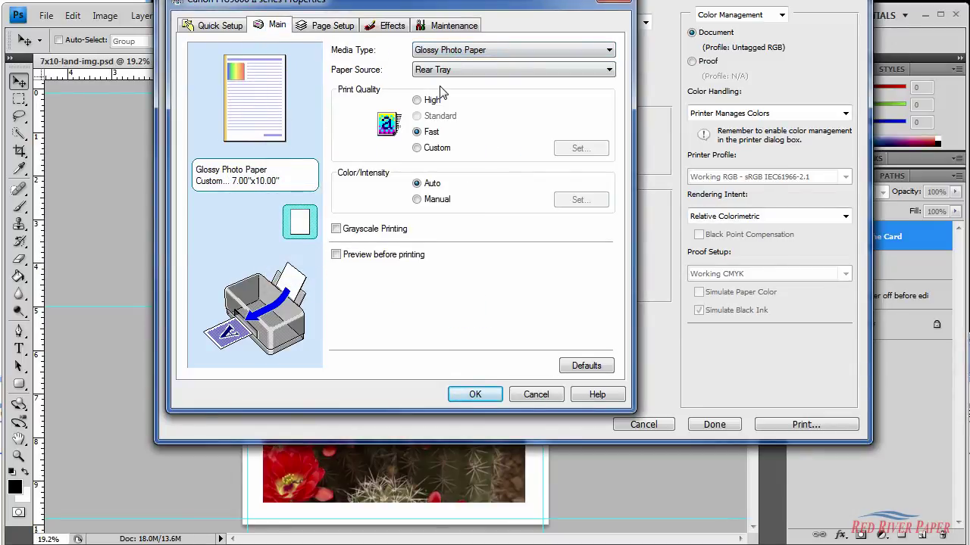
left_click(473, 393)
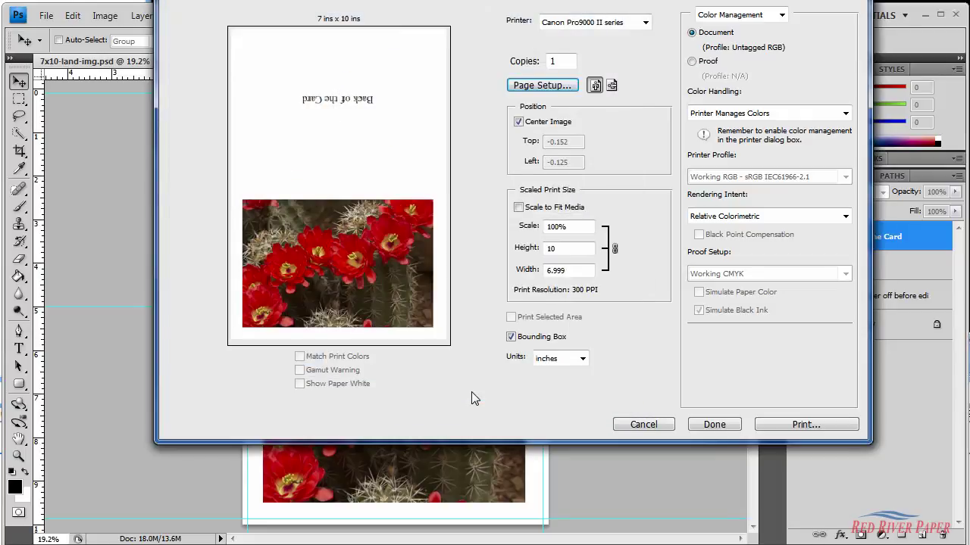